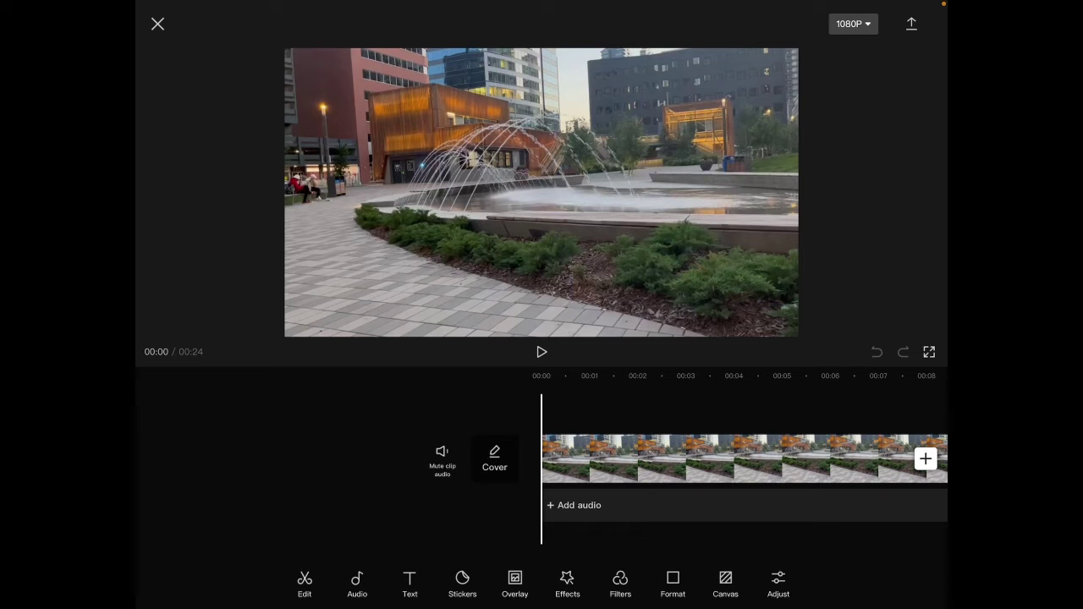
# Play the project to its 24-second end, where the default CapCut end screen appears
pyautogui.press('space')
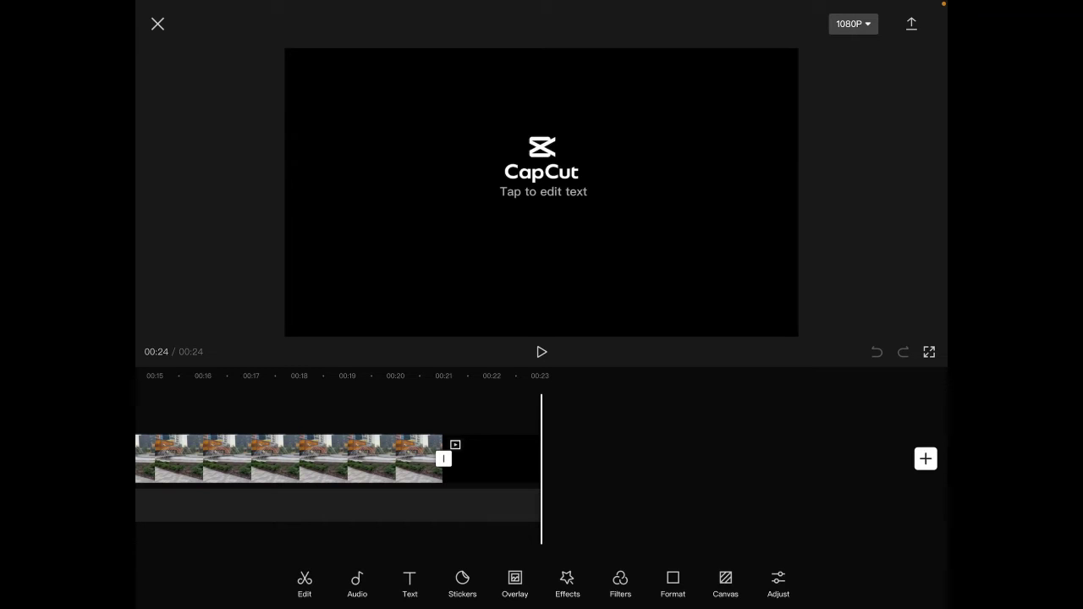
# Delete the black CapCut outro clip, leaving 21 seconds of fountain footage
pyautogui.click(491, 461)
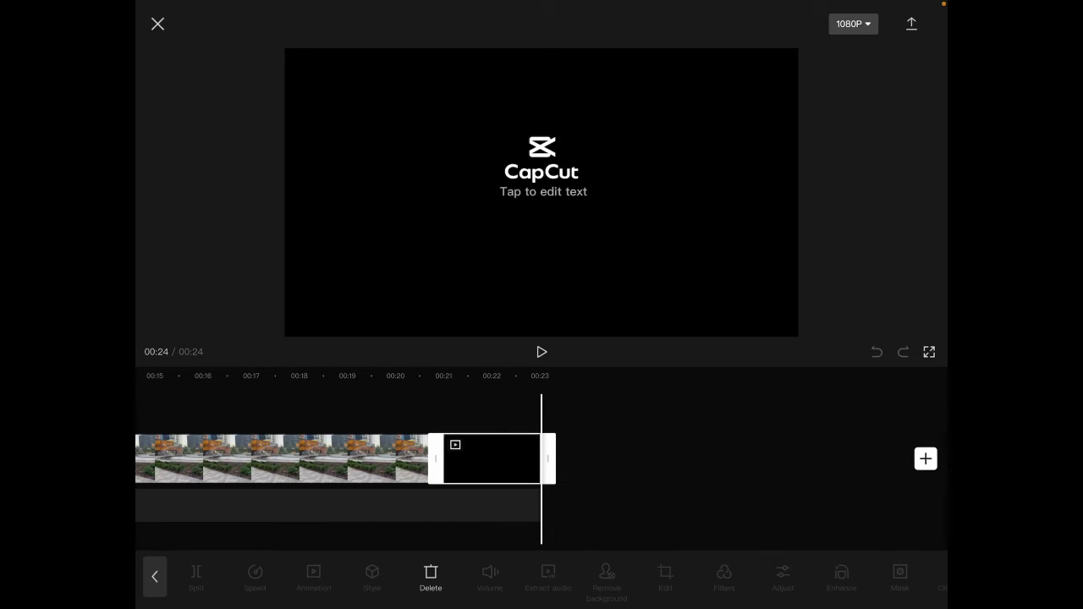
pyautogui.click(430, 577)
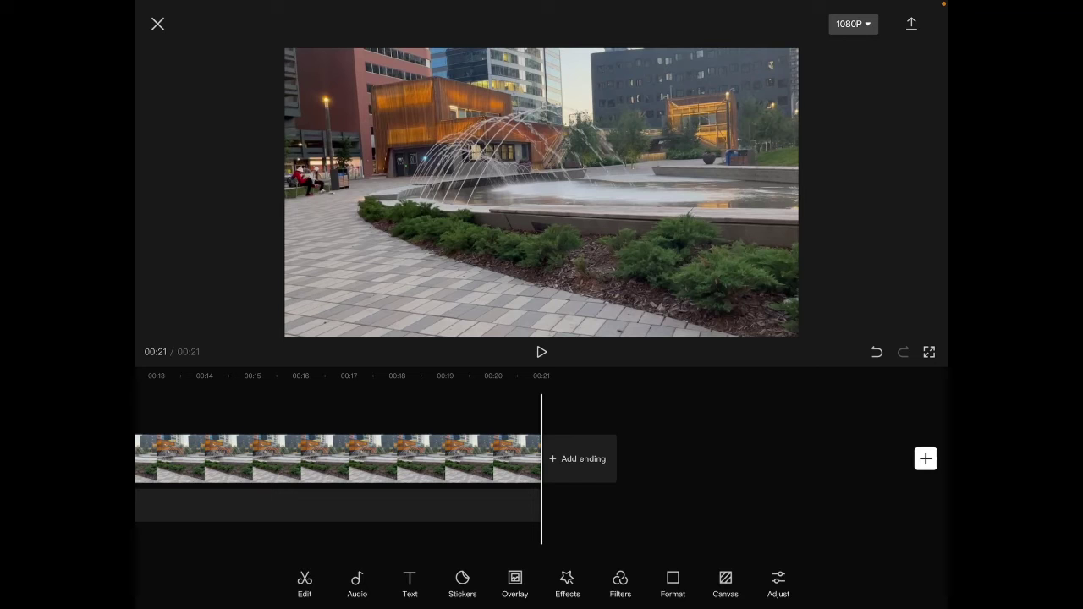
pyautogui.hscroll(-1, 541, 459)
pyautogui.hscroll(-4, 542, 459)
pyautogui.hscroll(-2, 542, 458)
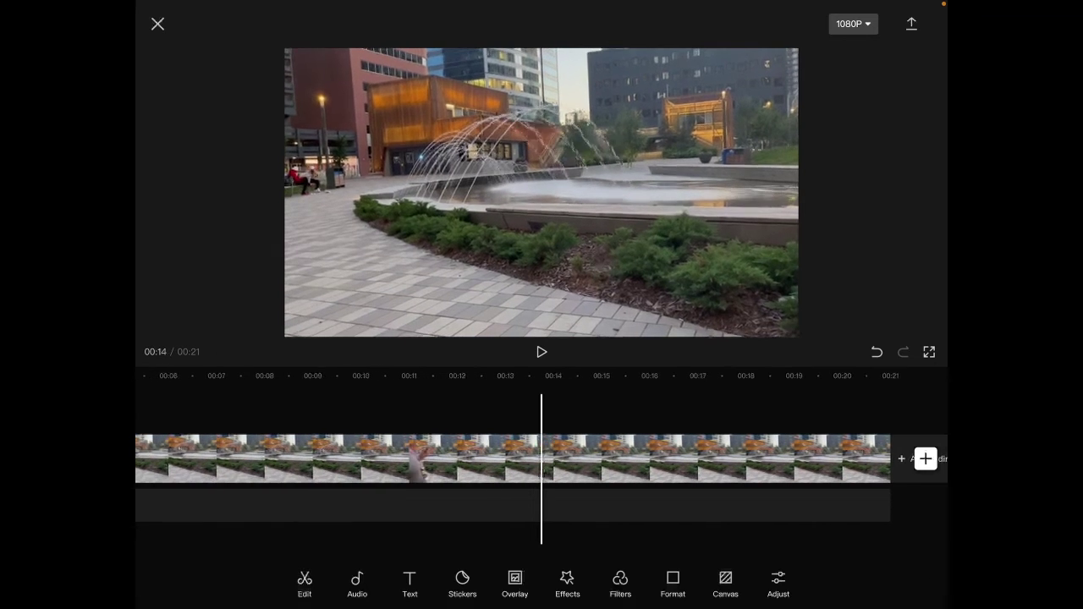
pyautogui.hscroll(-3, 542, 459)
pyautogui.hscroll(-5, 542, 458)
# Trim a couple of seconds off the fountain clip's start, then scrub ahead to the passer-by
pyautogui.hscroll(-2, 542, 459)
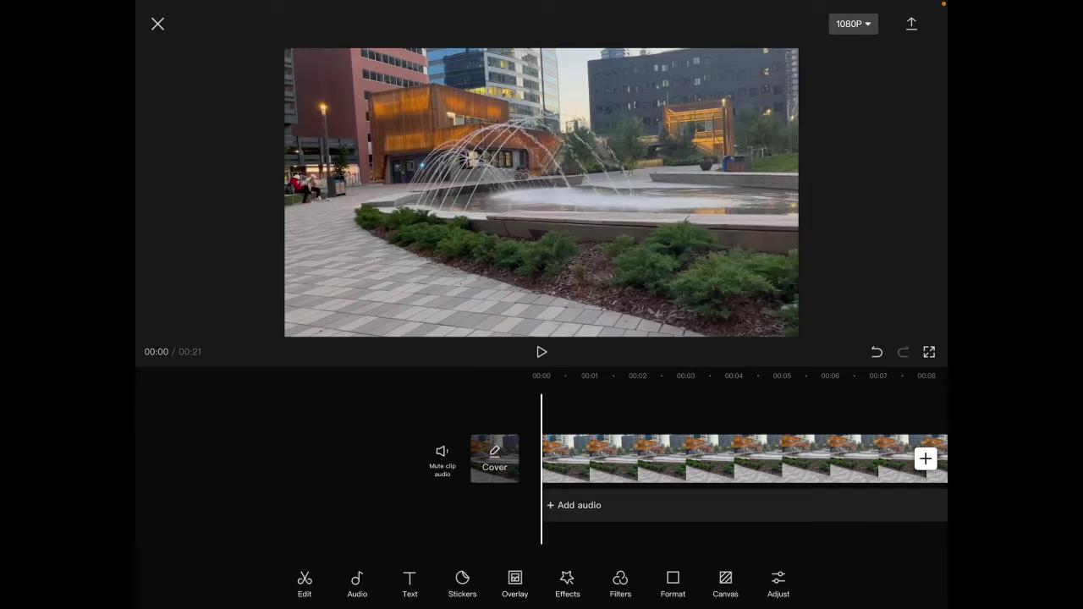
pyautogui.click(728, 458)
pyautogui.hscroll(1, 541, 459)
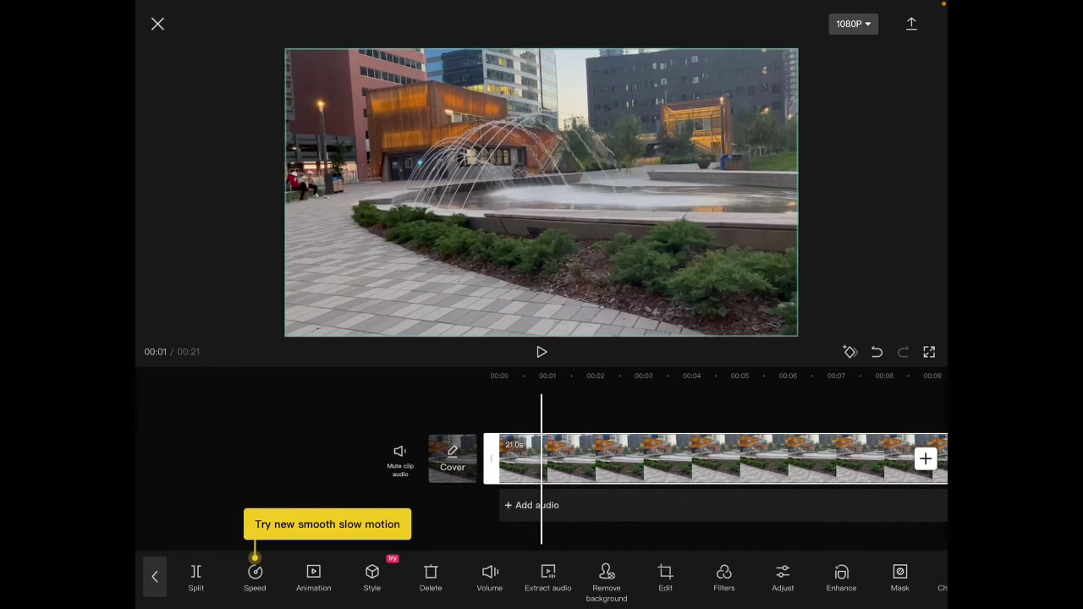
pyautogui.hscroll(2, 542, 458)
pyautogui.hscroll(1, 542, 458)
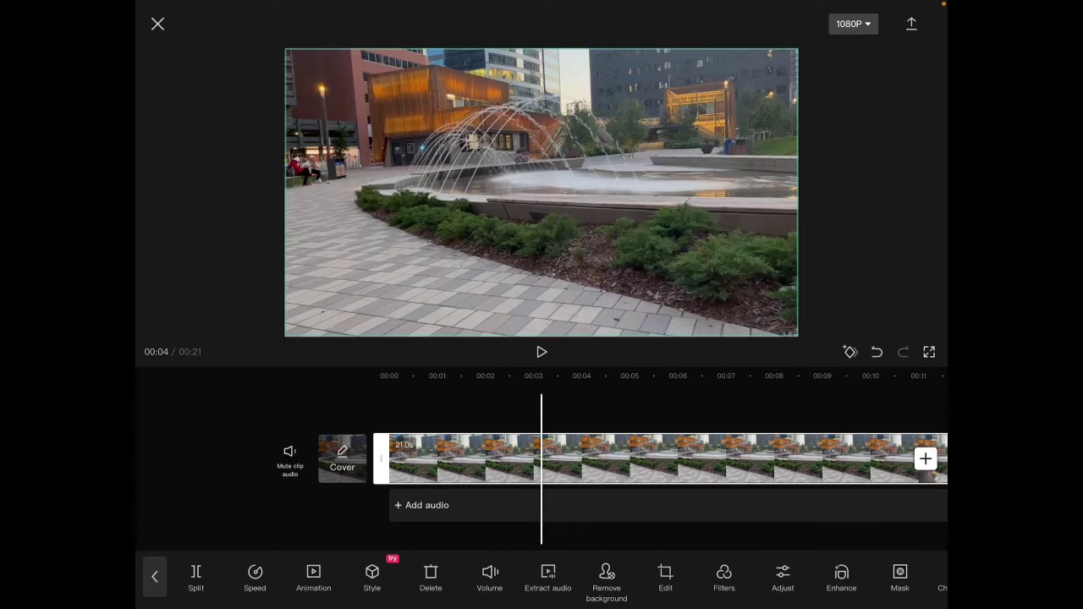
pyautogui.hscroll(-1, 542, 459)
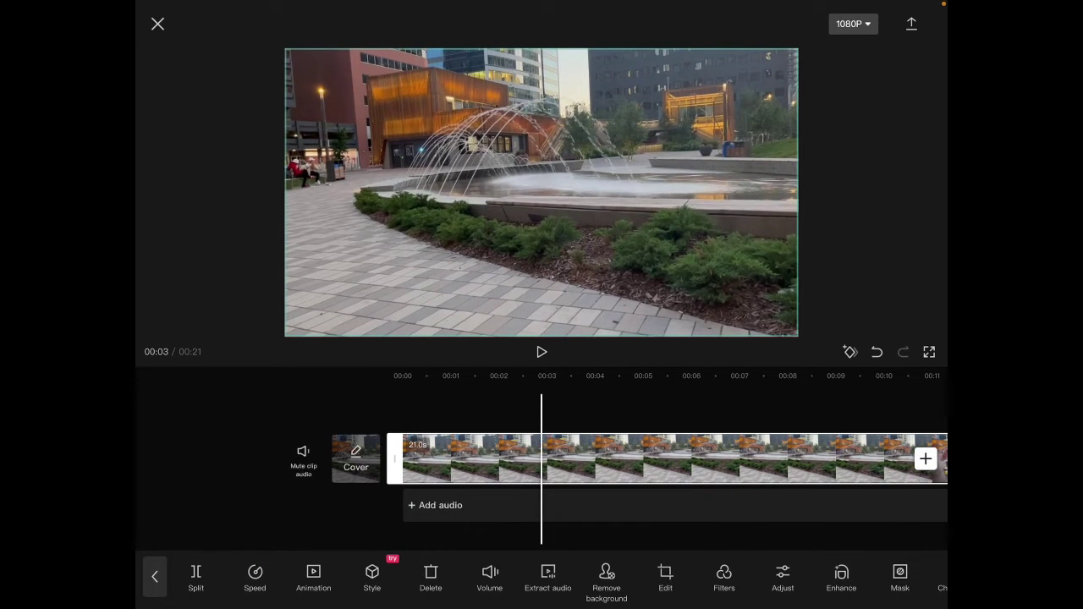
pyautogui.moveTo(395, 459); pyautogui.dragTo(532, 458)
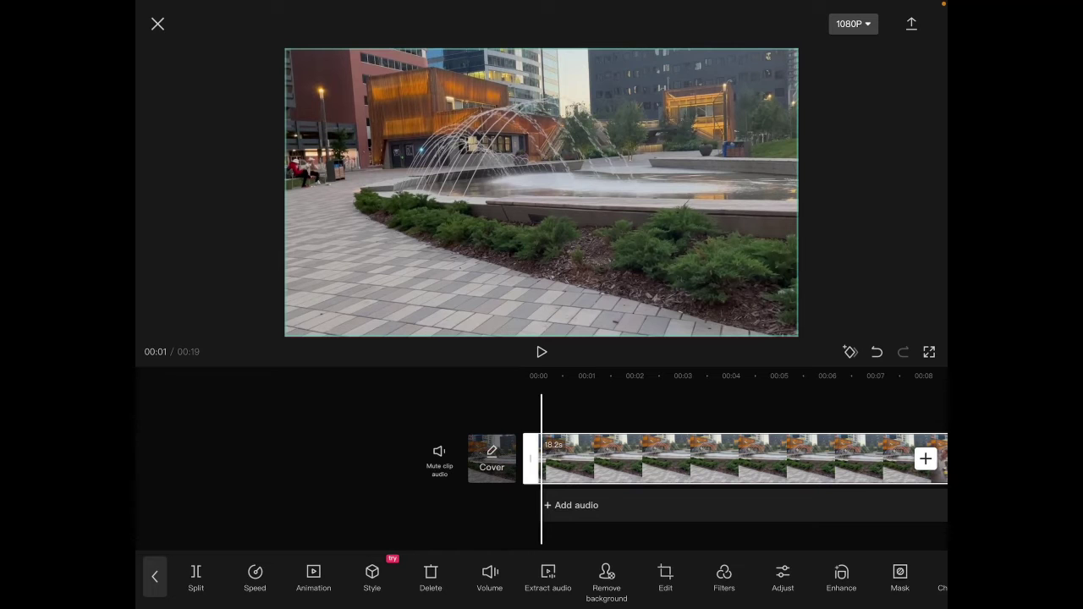
pyautogui.moveTo(762, 458); pyautogui.dragTo(413, 459)
pyautogui.moveTo(541, 459)
pyautogui.mouseDown()
pyautogui.moveTo(508, 459)
pyautogui.moveTo(531, 459)
pyautogui.mouseUp()
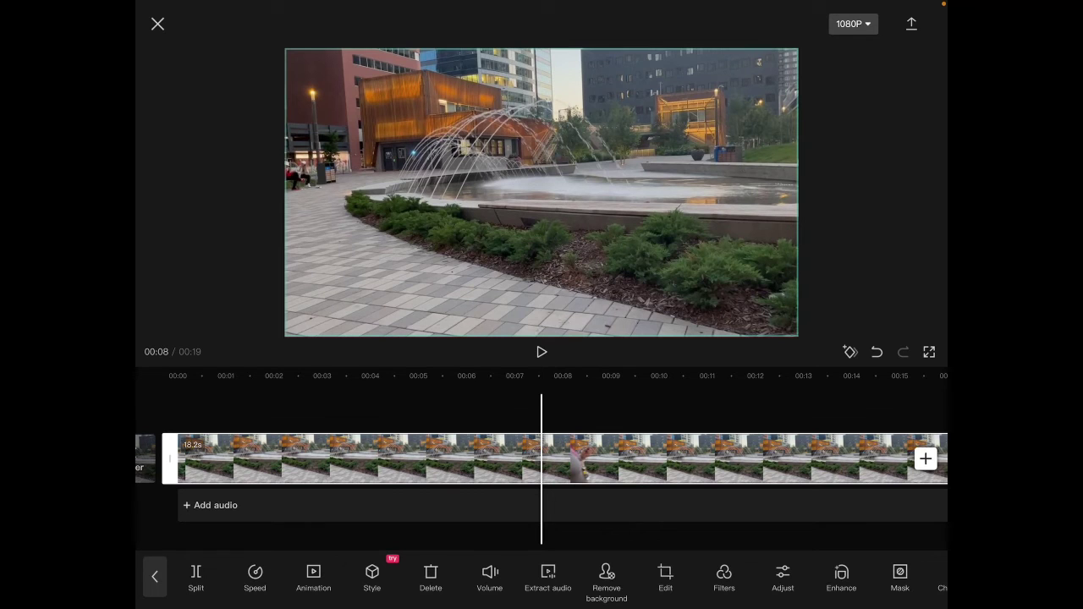
# Trim the clip's start to the playhead and nudge the handles, bringing the project to about 17 seconds
pyautogui.moveTo(169, 458); pyautogui.dragTo(533, 459)
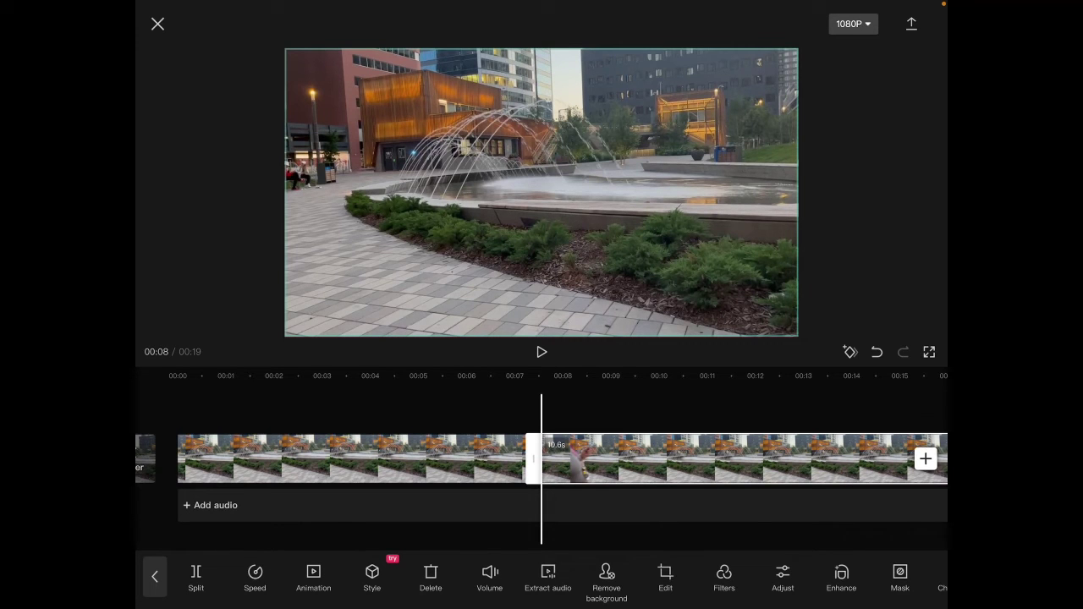
pyautogui.hscroll(2, 542, 459)
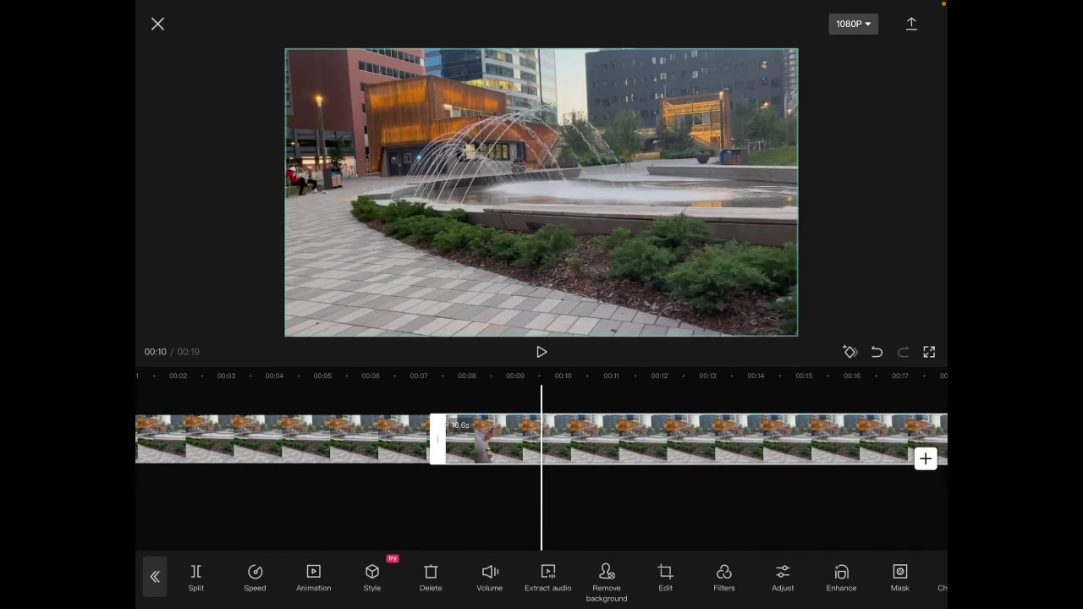
pyautogui.moveTo(437, 438); pyautogui.dragTo(543, 439)
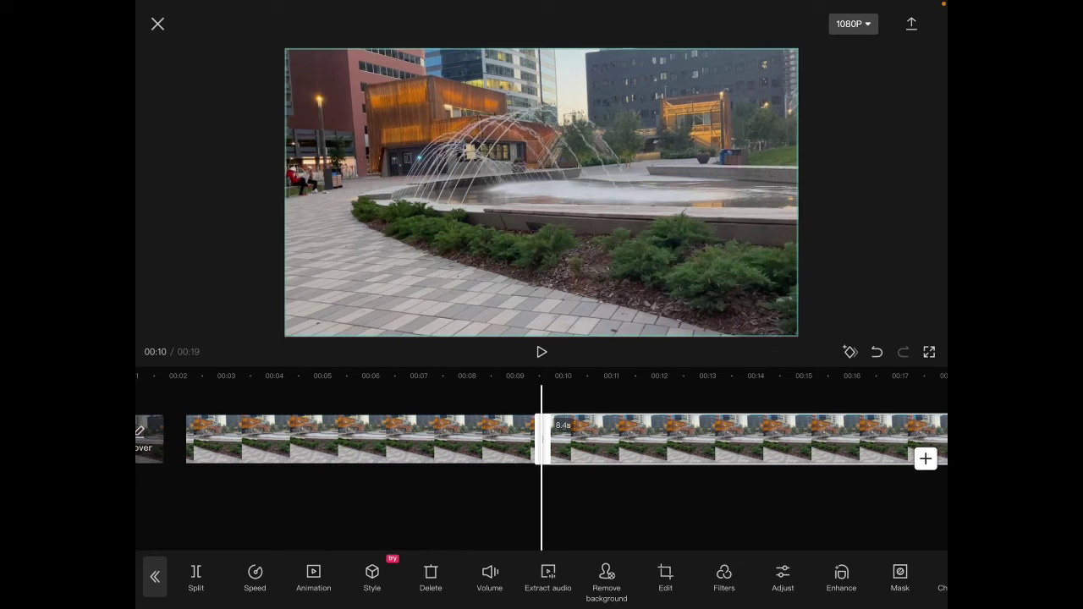
pyautogui.moveTo(543, 438); pyautogui.dragTo(533, 438)
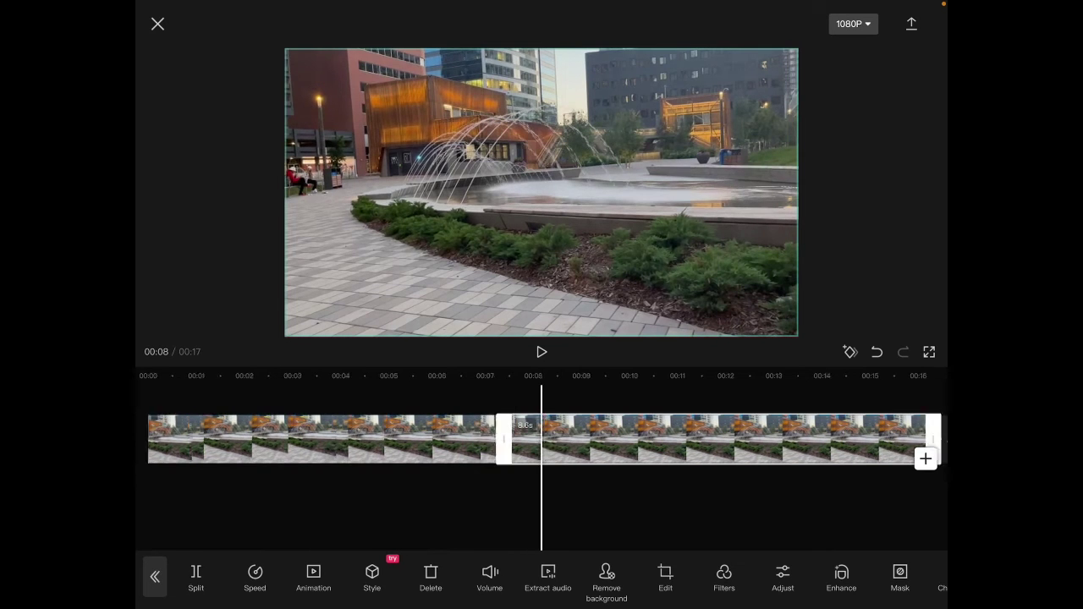
# Undo the trim, then split off a 2.0-second passer-by piece and delete it
pyautogui.click(876, 352)
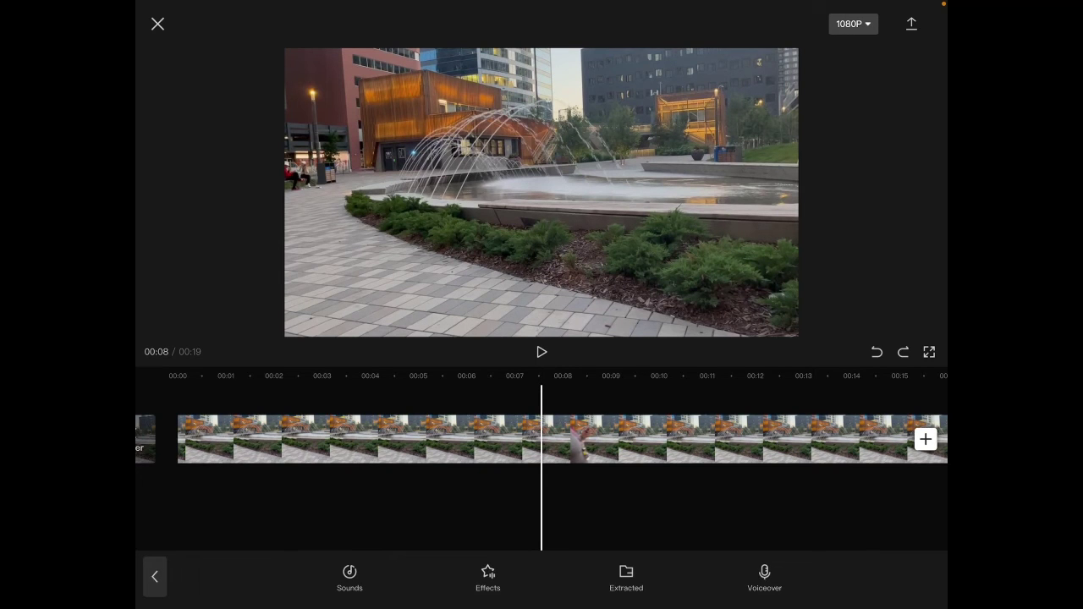
pyautogui.click(542, 438)
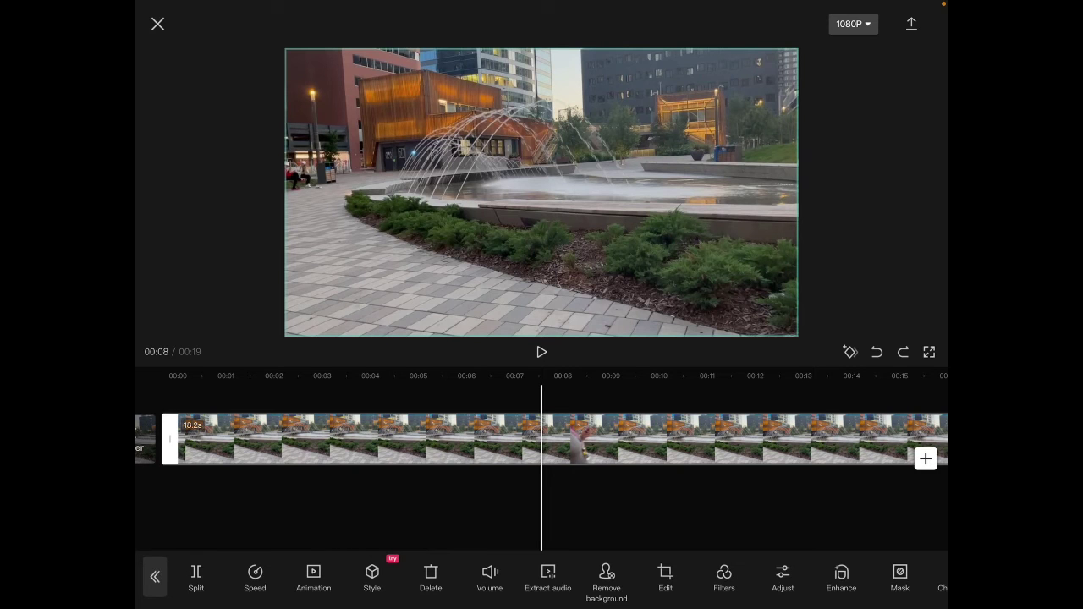
pyautogui.click(196, 575)
pyautogui.moveTo(593, 508); pyautogui.dragTo(498, 508)
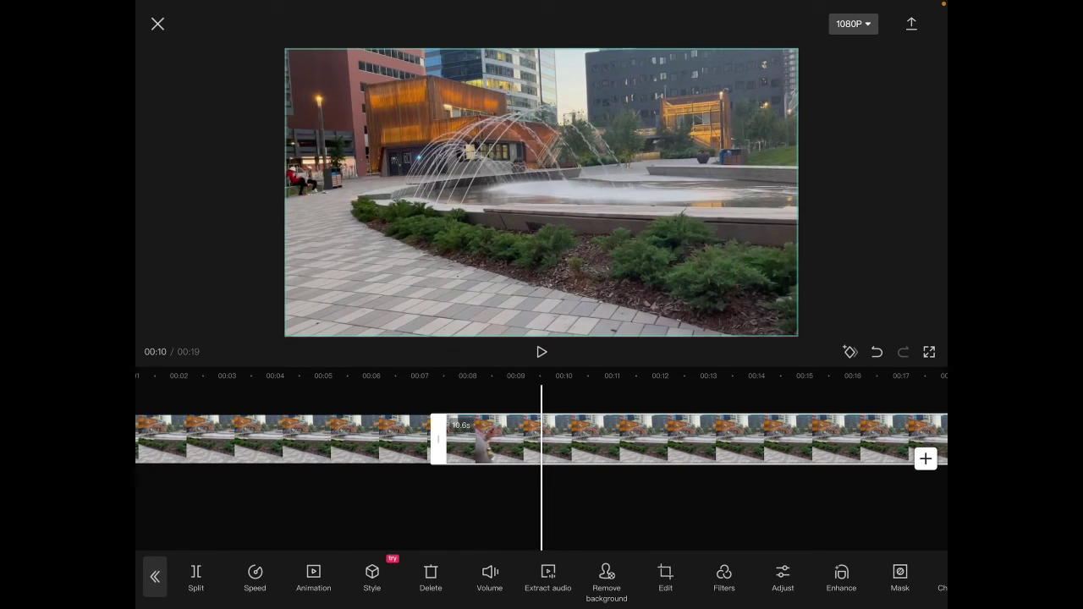
pyautogui.moveTo(941, 439); pyautogui.dragTo(550, 438)
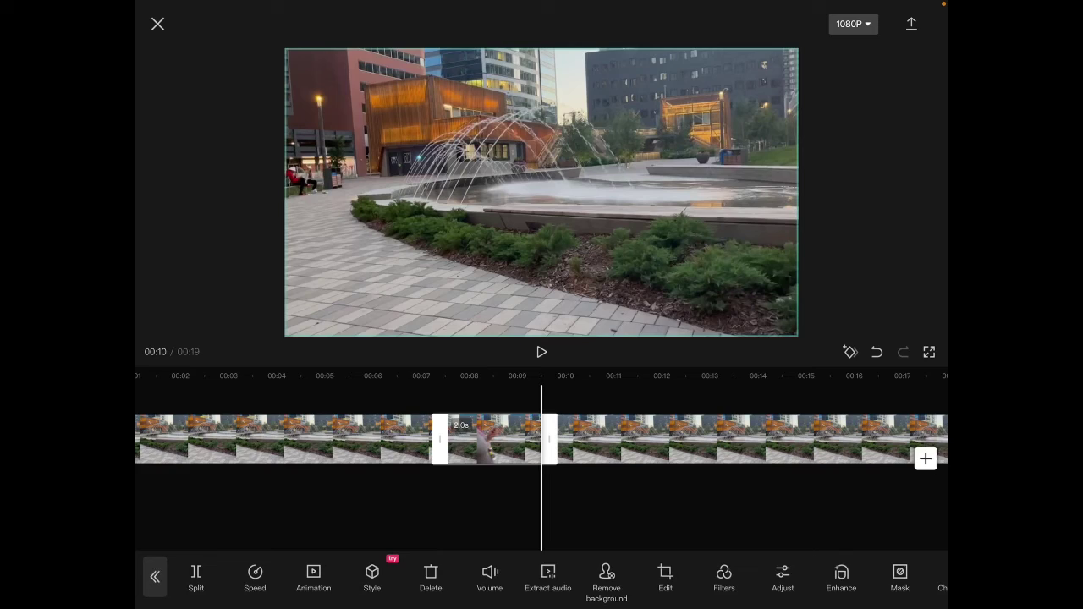
pyautogui.click(431, 576)
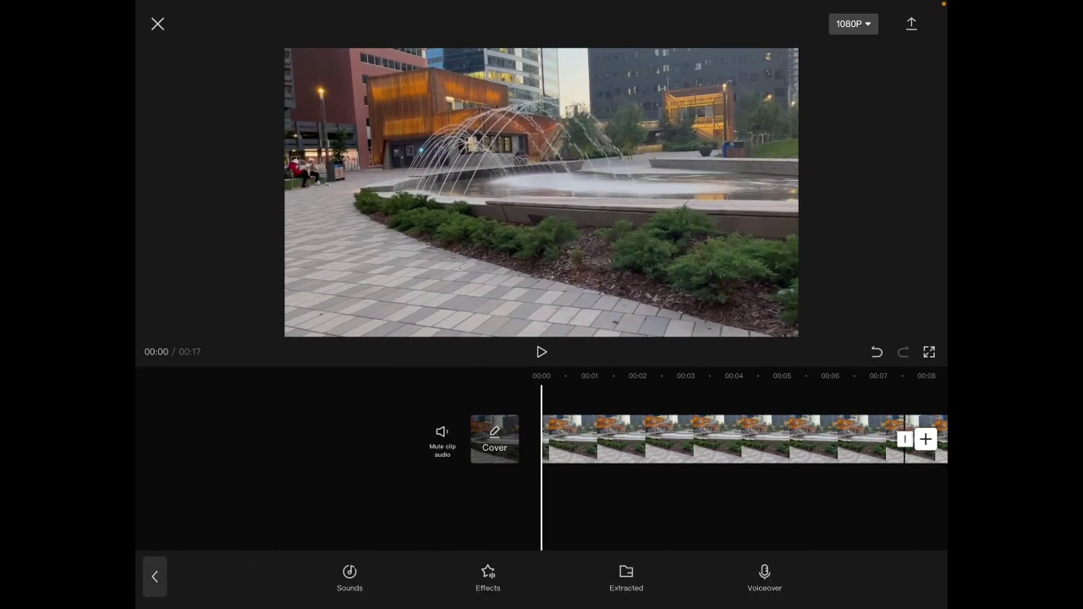
# Play back the edited 17-second video to confirm no end screen follows
pyautogui.click(542, 351)
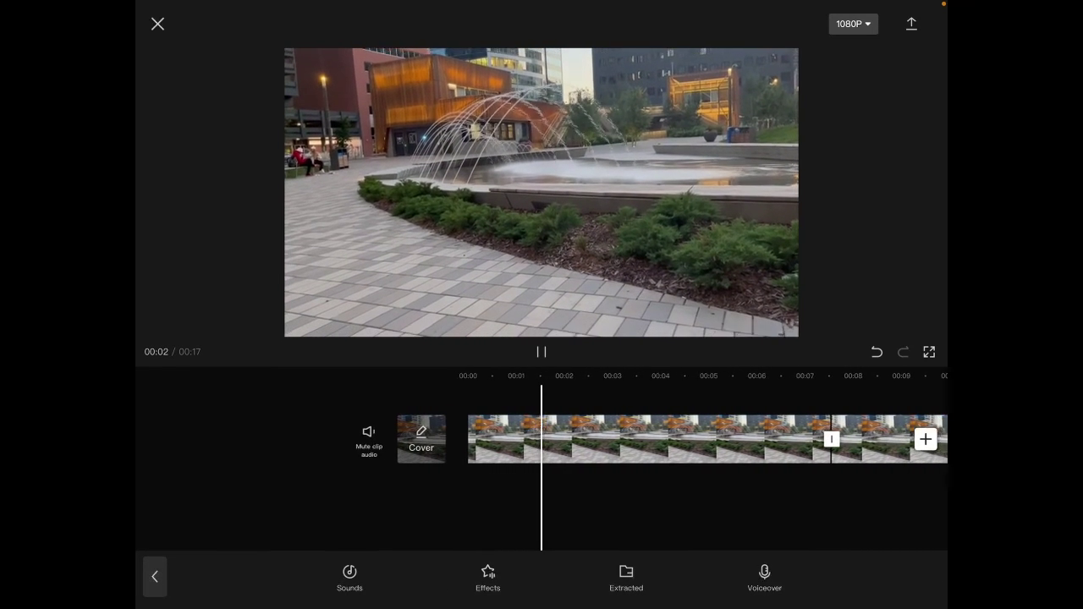